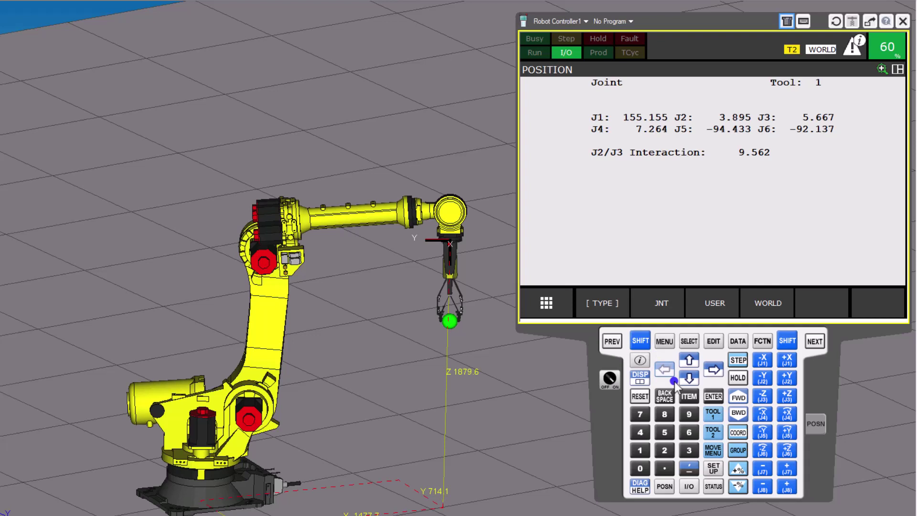
# Cycle the jog coordinate system through Tool, User, Joint and the other available frames, ending on World.
pyautogui.click(739, 402)
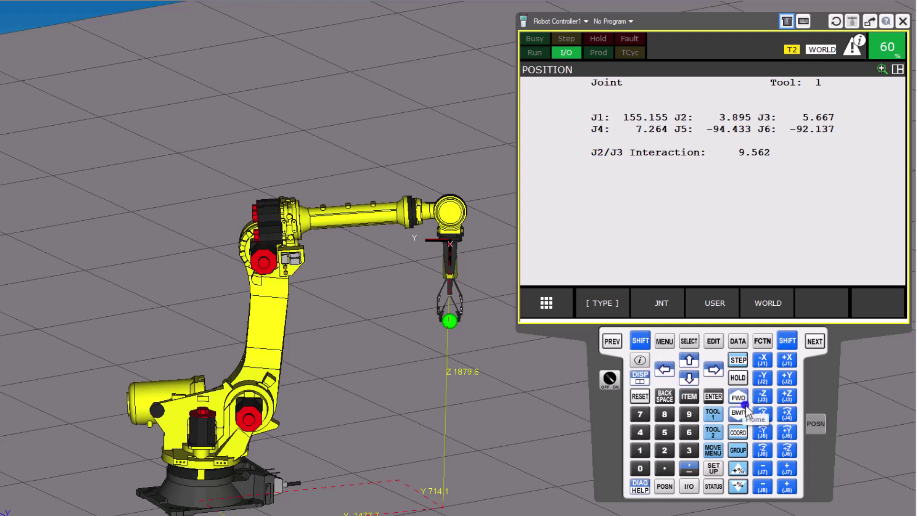
pyautogui.click(739, 432)
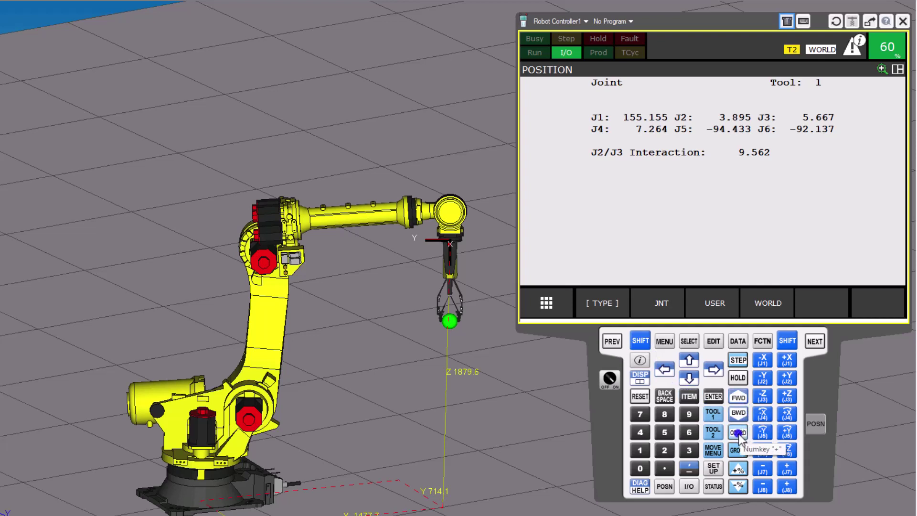
pyautogui.click(738, 432)
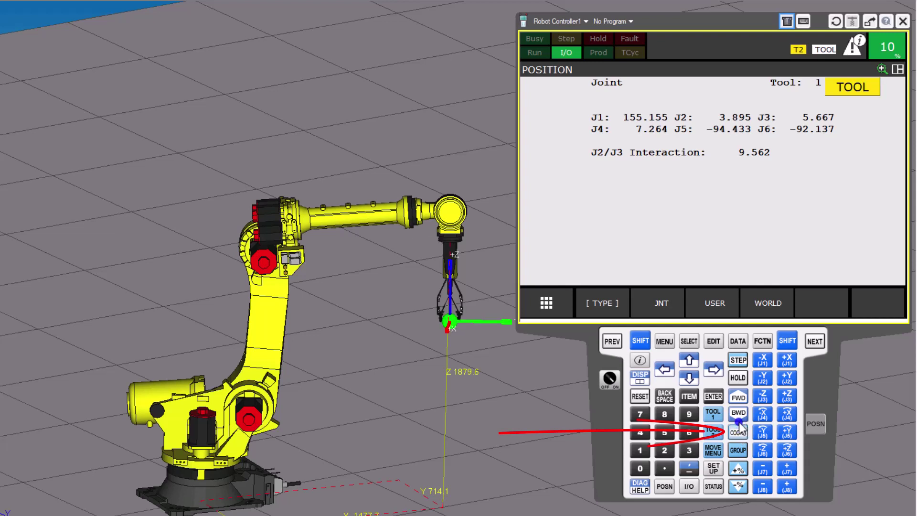
pyautogui.click(669, 300)
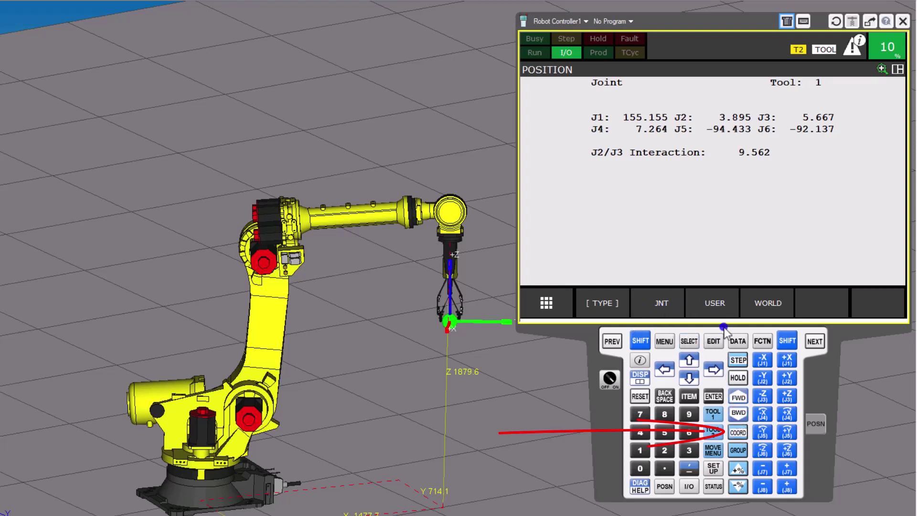
pyautogui.click(738, 432)
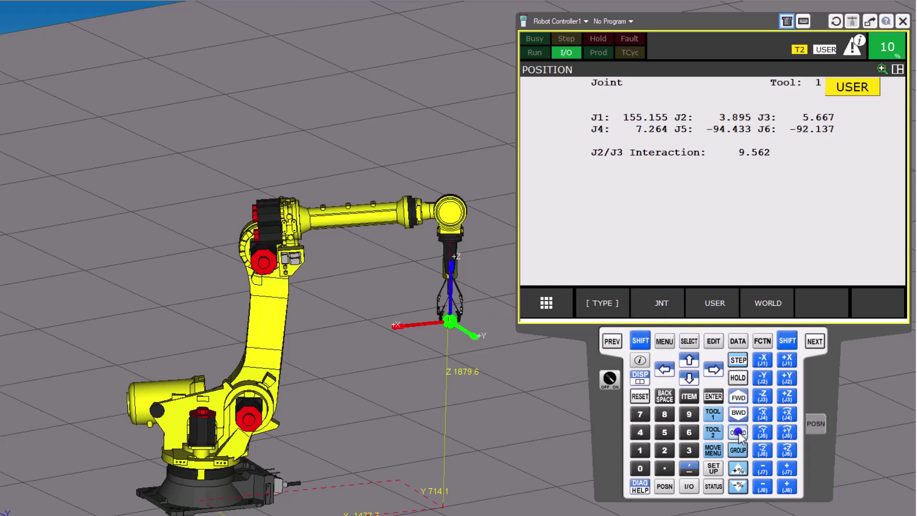
pyautogui.click(739, 432)
pyautogui.click(739, 432)
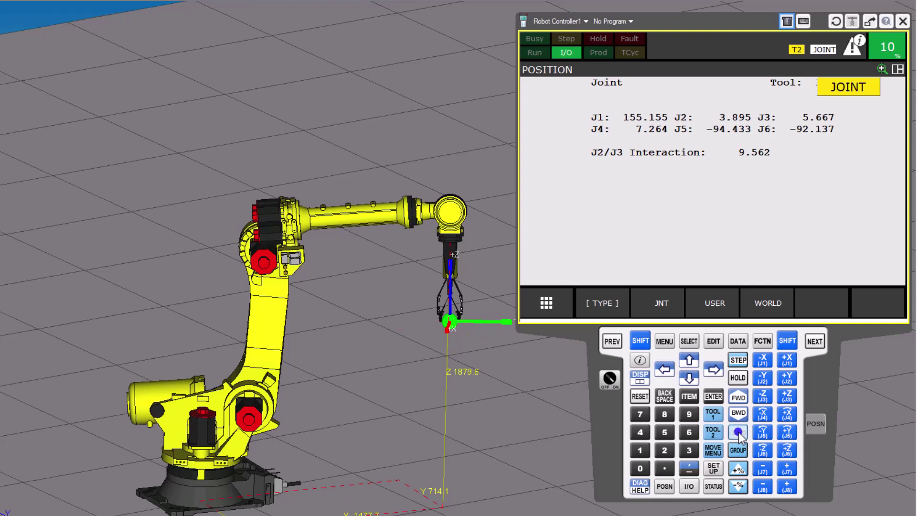
pyautogui.click(738, 432)
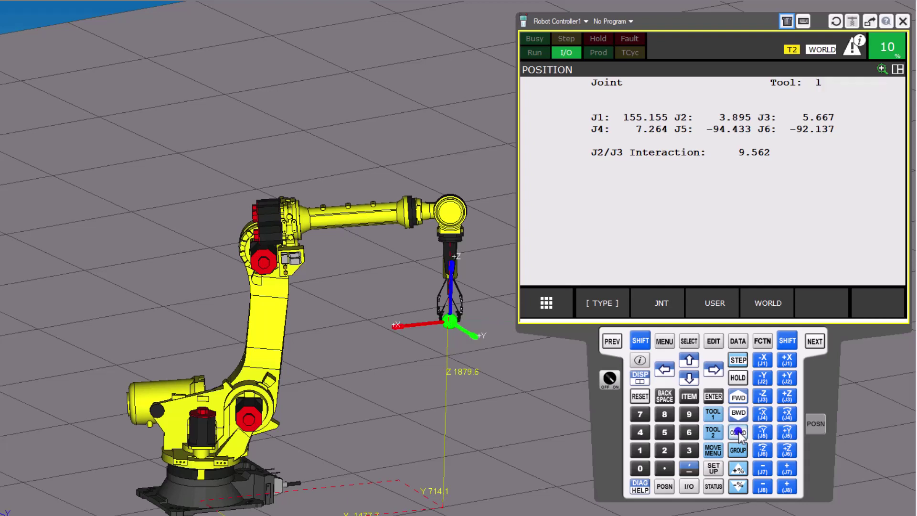
pyautogui.click(738, 432)
pyautogui.click(738, 432)
pyautogui.click(738, 432)
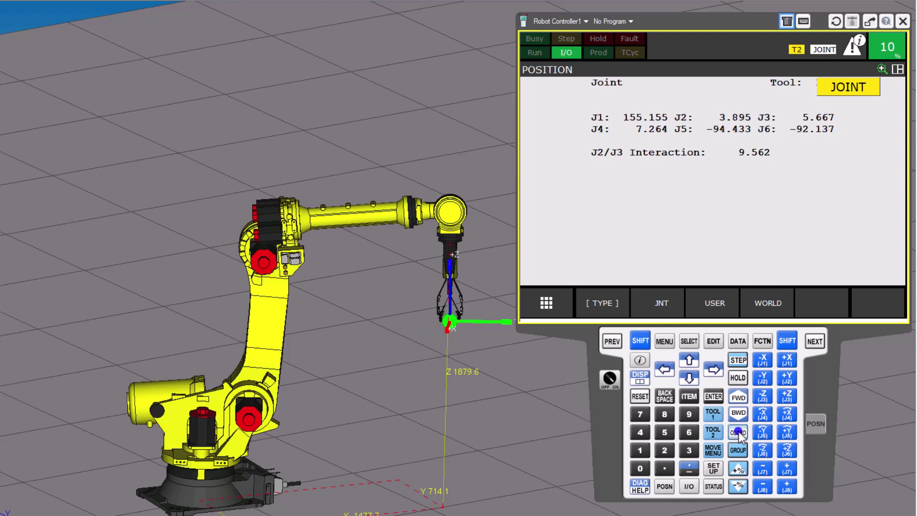
pyautogui.click(738, 433)
pyautogui.click(739, 432)
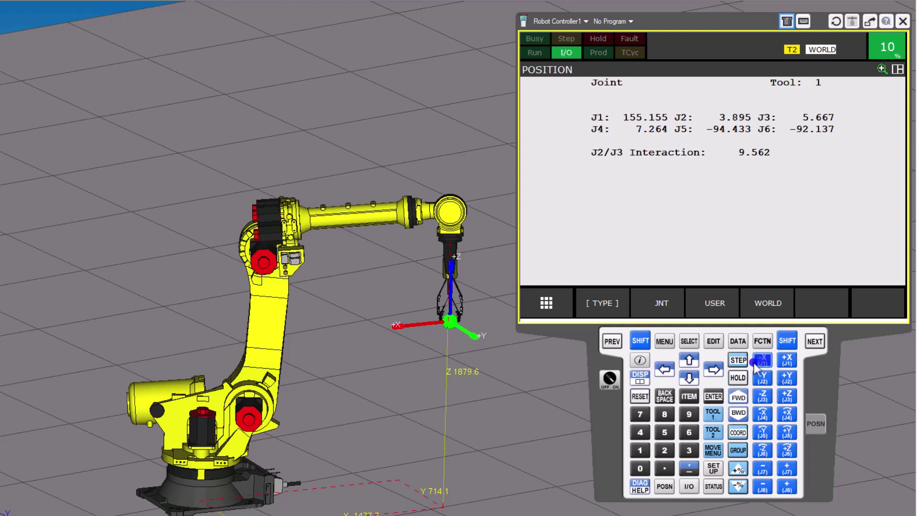
# Set the speed override to 20% and jog the robot in World −X, then in +X to about X −1303.
pyautogui.click(736, 469)
pyautogui.click(736, 469)
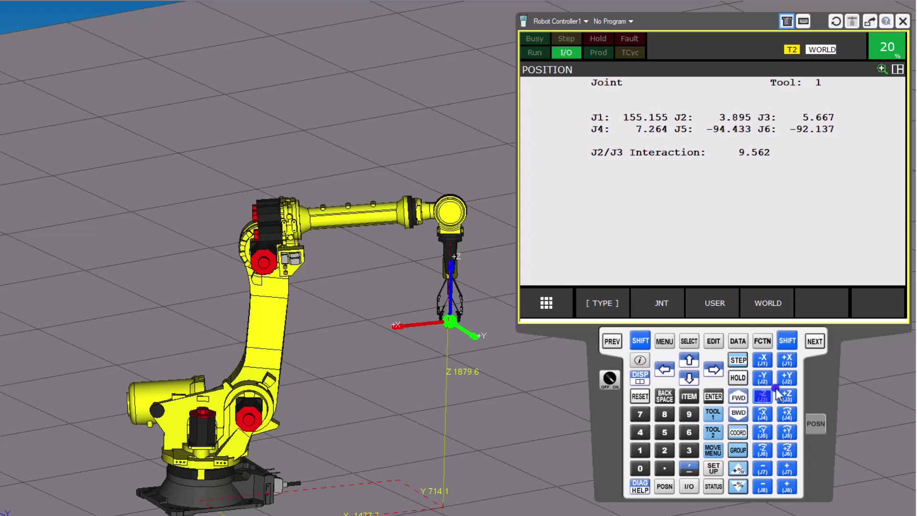
pyautogui.click(763, 362)
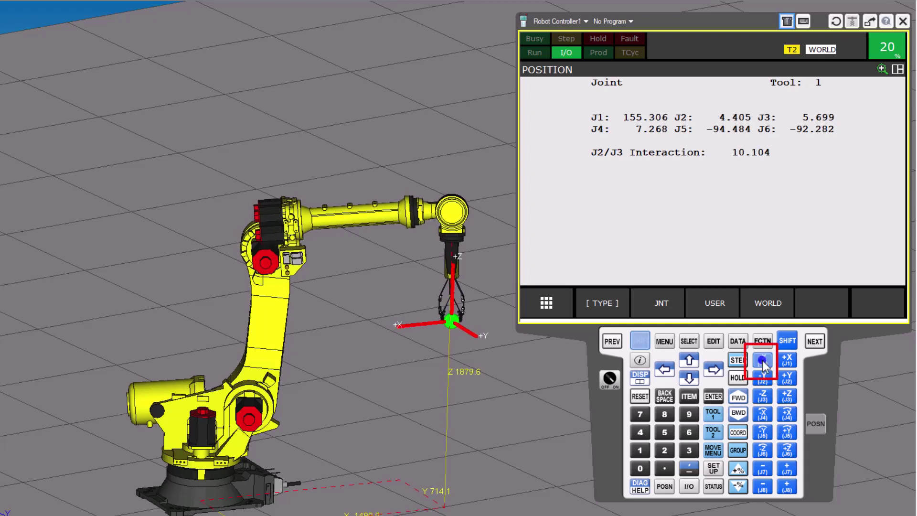
pyautogui.moveTo(762, 362); pyautogui.dragTo(789, 361)
pyautogui.click(788, 361)
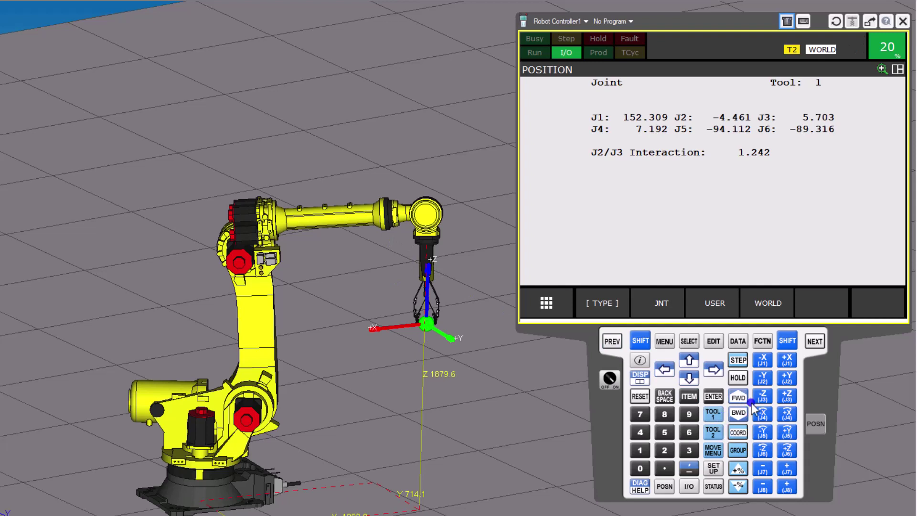
# Jog the robot in World −Y to about Y −88, then back in +Y to about Y 720.
pyautogui.click(763, 378)
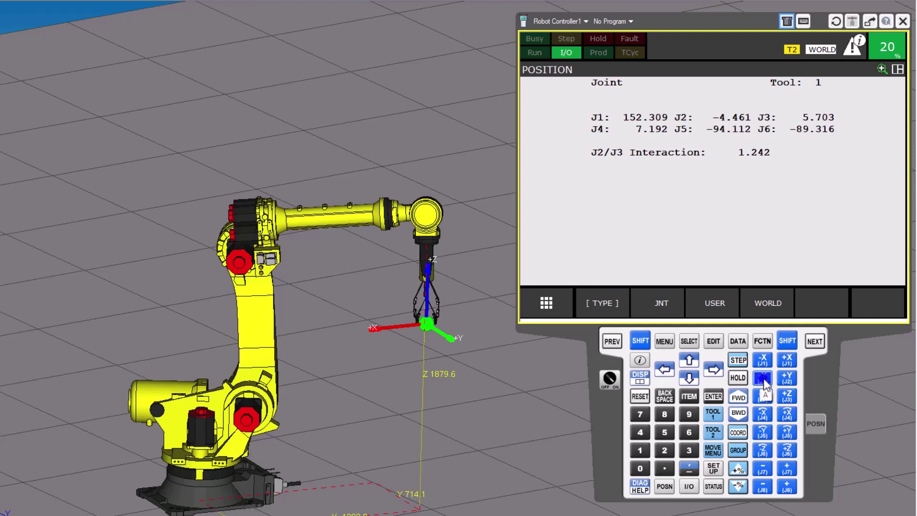
pyautogui.keyDown('shift'); pyautogui.click(763, 377); pyautogui.keyUp('shift')
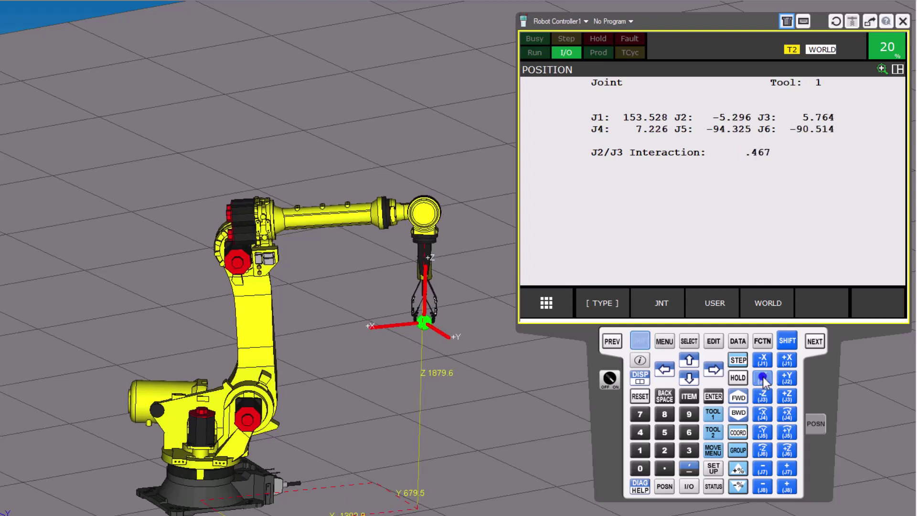
pyautogui.moveTo(763, 378)
pyautogui.mouseDown()
pyautogui.moveTo(666, 449)
pyautogui.moveTo(248, 473)
pyautogui.moveTo(180, 466)
pyautogui.moveTo(225, 458)
pyautogui.moveTo(241, 360)
pyautogui.moveTo(405, 228)
pyautogui.moveTo(444, 232)
pyautogui.moveTo(405, 329)
pyautogui.moveTo(787, 382)
pyautogui.moveTo(762, 380)
pyautogui.mouseUp()
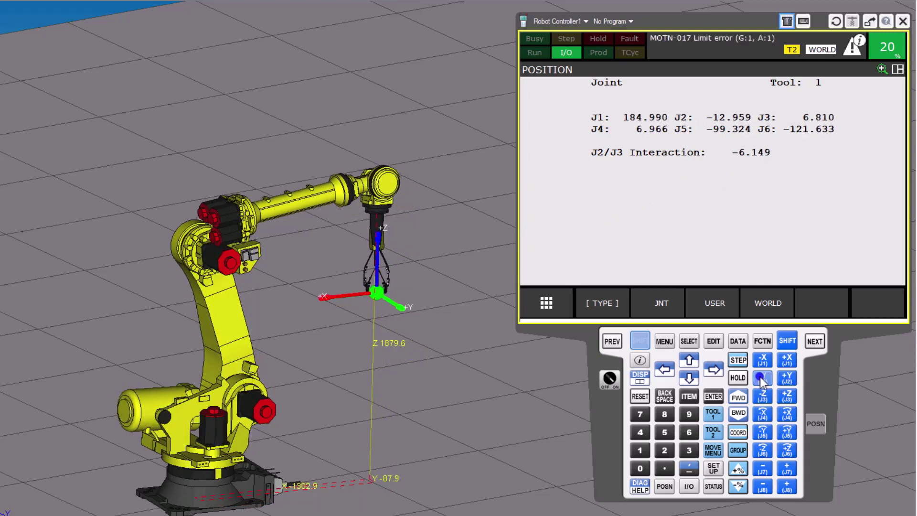
pyautogui.click(787, 377)
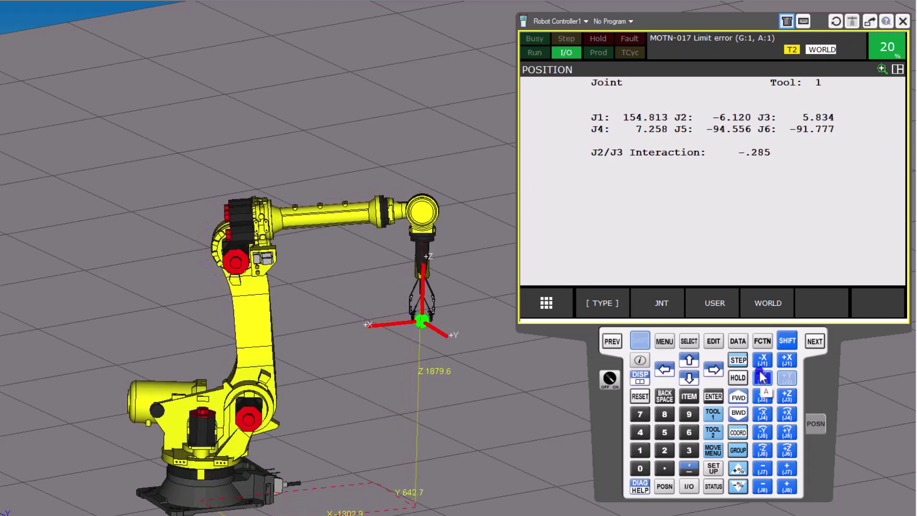
pyautogui.click(785, 380)
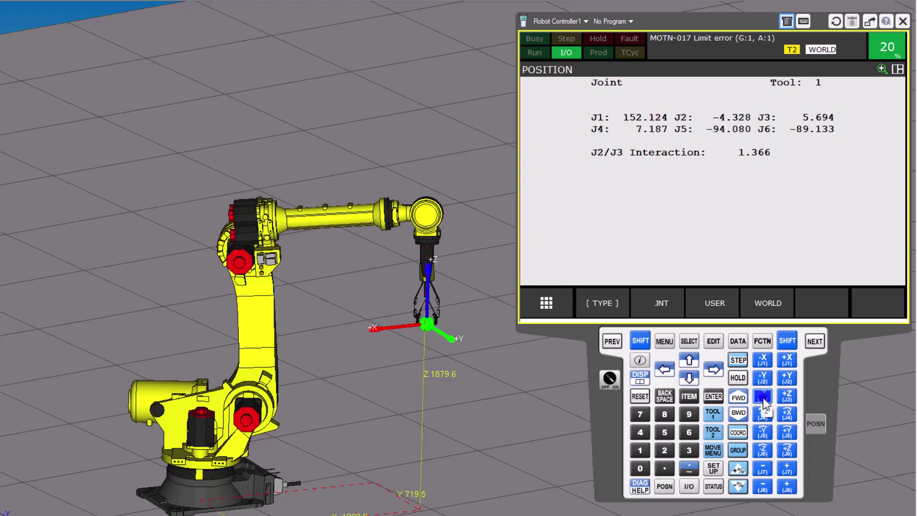
# Jog the robot down in World −Z to about Z 887, then up in +Z to about Z 1897.
pyautogui.click(763, 398)
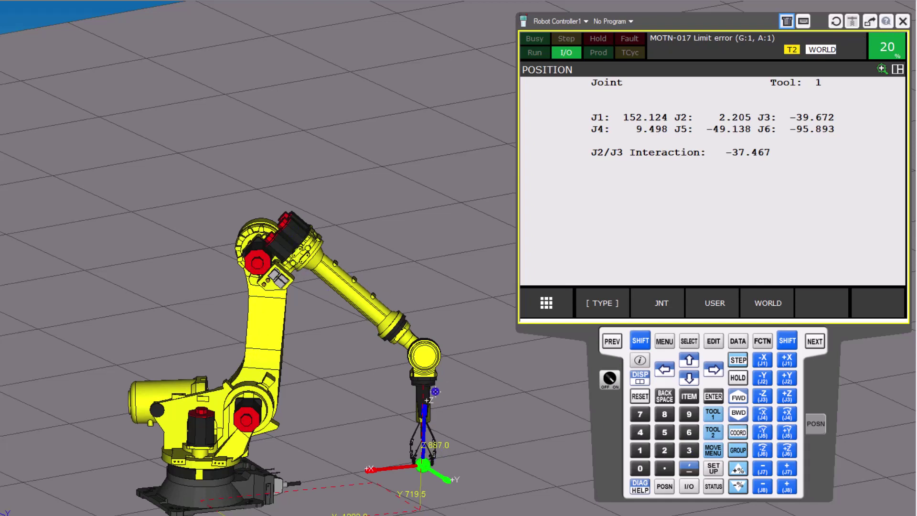
pyautogui.click(786, 401)
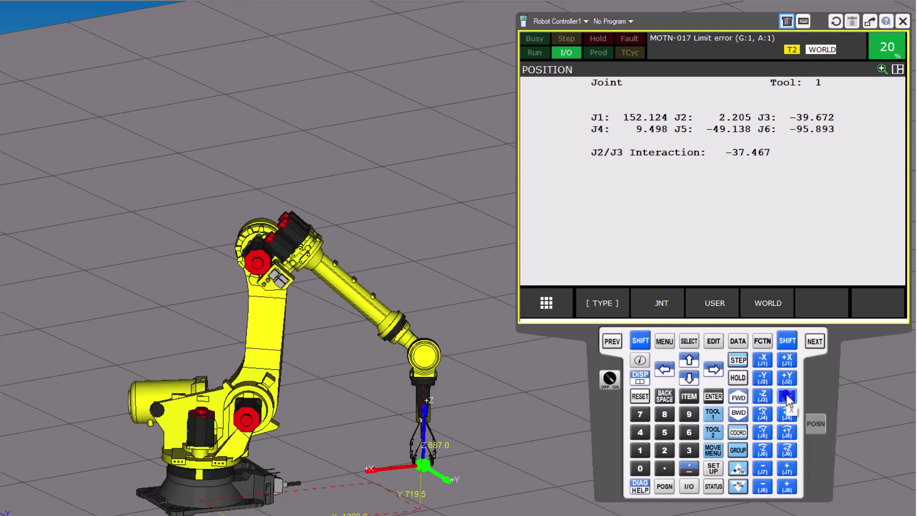
pyautogui.click(787, 396)
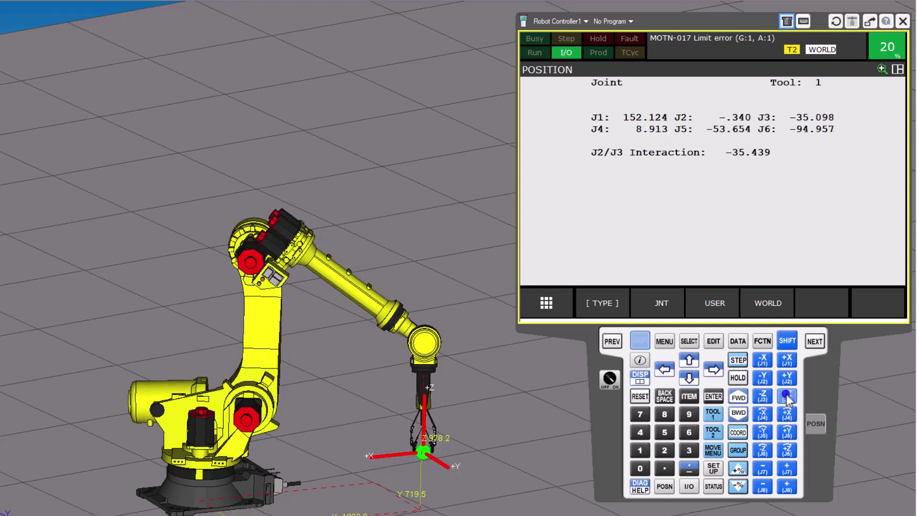
pyautogui.moveTo(787, 396)
pyautogui.mouseDown()
pyautogui.moveTo(780, 389)
pyautogui.moveTo(784, 404)
pyautogui.mouseUp()
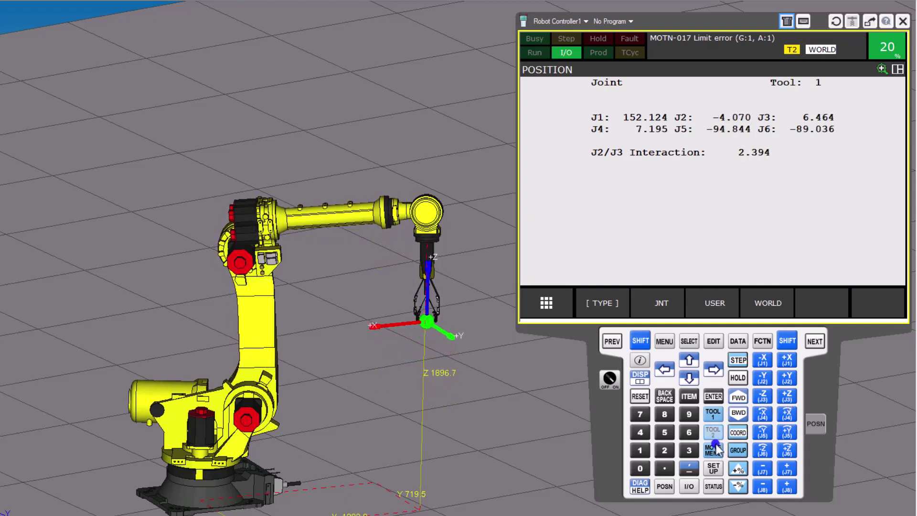
# Jog the robot in Tool coordinates, raising the speed override to 25%, to about X −1711, Y −58, Z 1786.
pyautogui.click(738, 433)
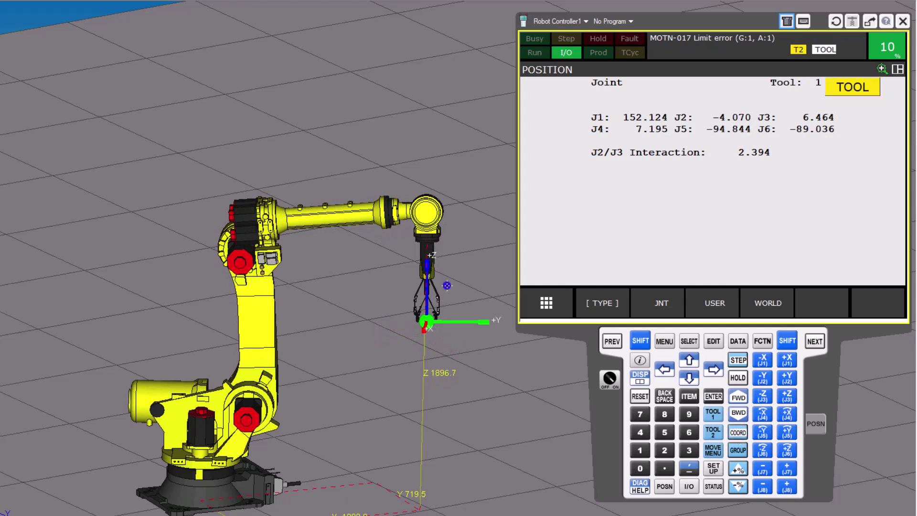
pyautogui.click(762, 396)
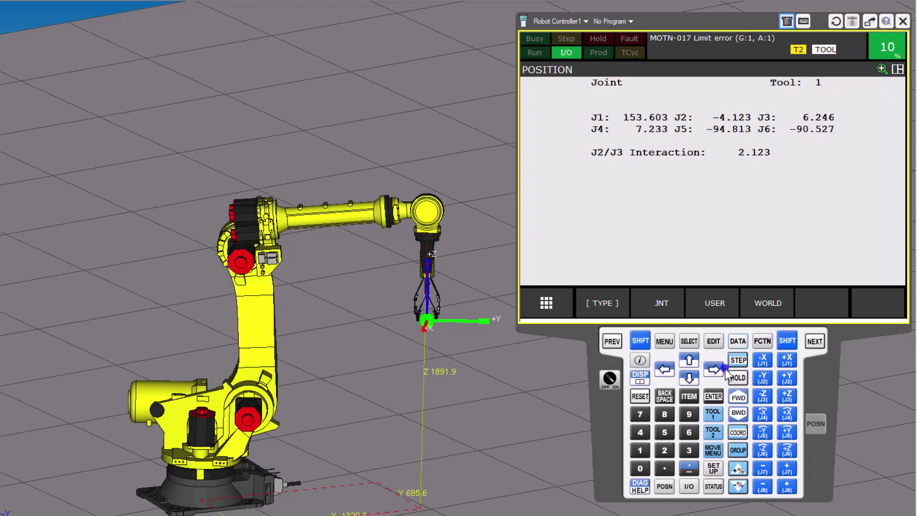
pyautogui.click(734, 466)
pyautogui.click(735, 467)
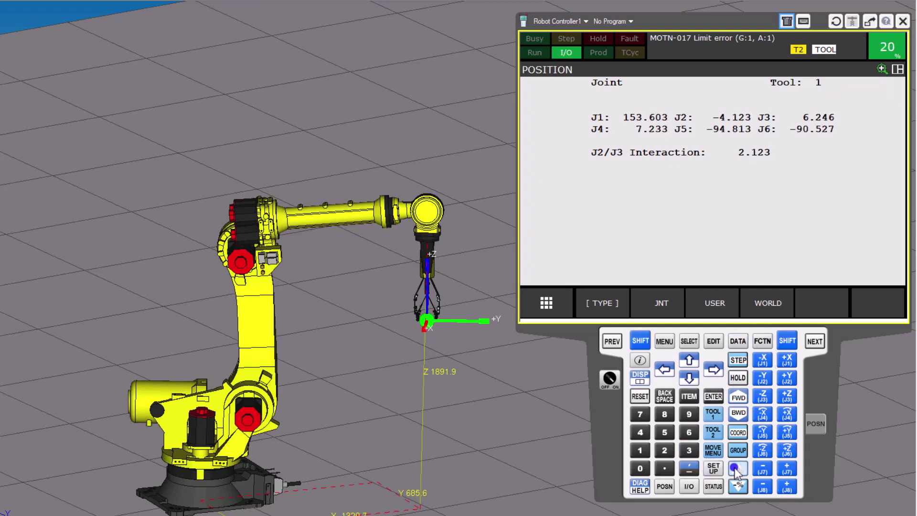
pyautogui.click(736, 470)
pyautogui.click(761, 380)
pyautogui.keyDown('shift'); pyautogui.click(766, 363); pyautogui.keyUp('shift')
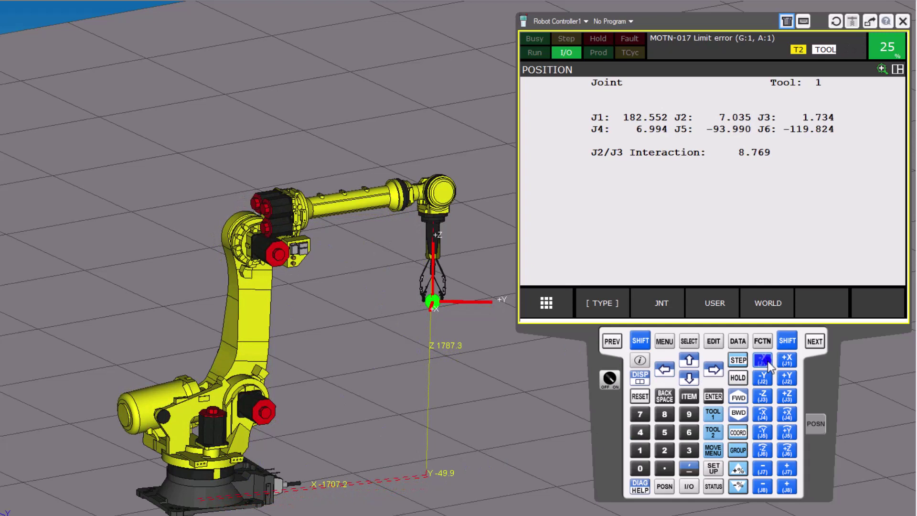
pyautogui.click(786, 361)
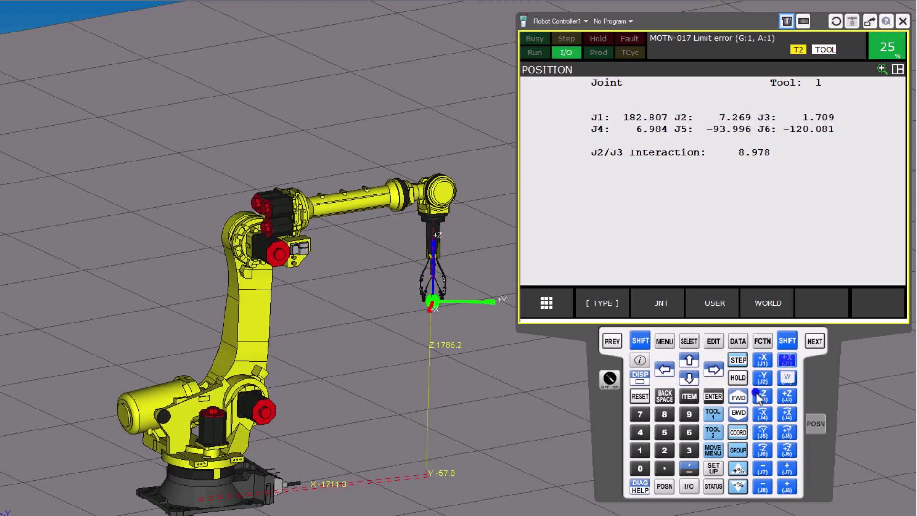
# Switch the jog coordinates to World, then jog in +X to about X −1411 and in −X to about X −1632.
pyautogui.click(739, 432)
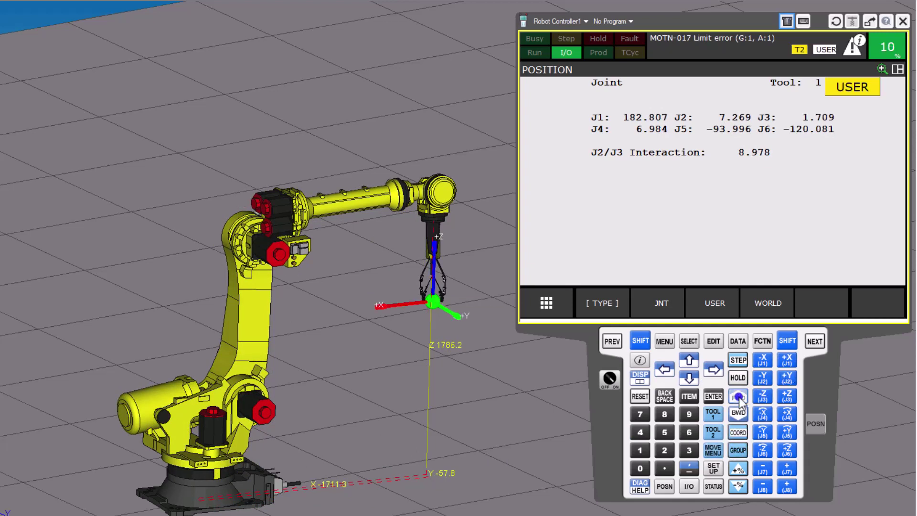
pyautogui.click(739, 431)
pyautogui.click(738, 432)
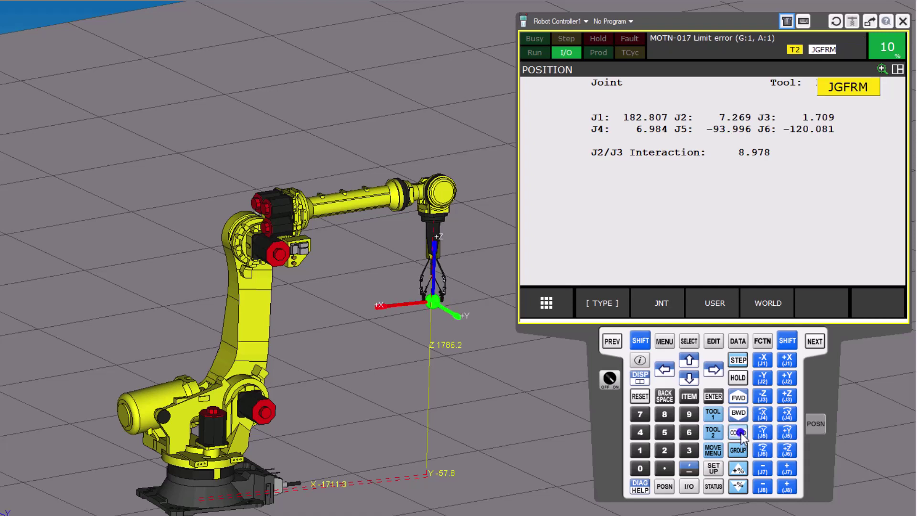
pyautogui.click(738, 432)
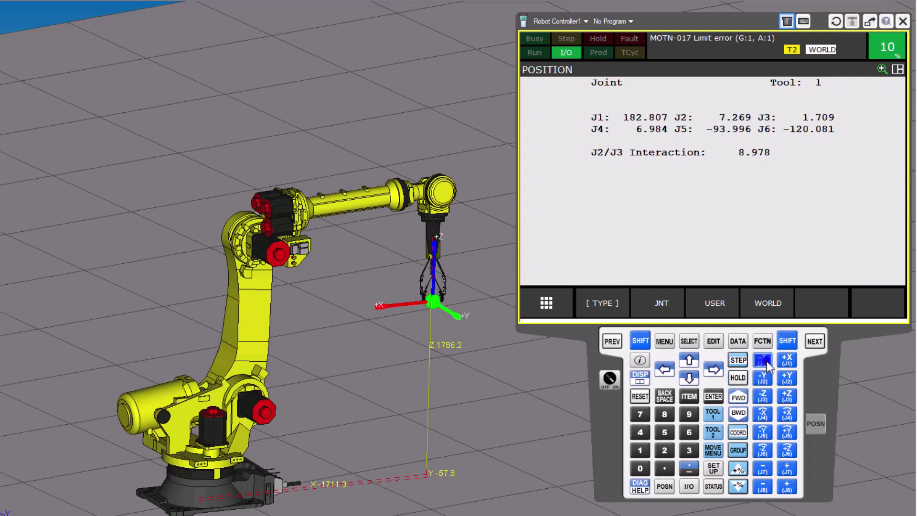
pyautogui.moveTo(787, 361); pyautogui.dragTo(435, 316)
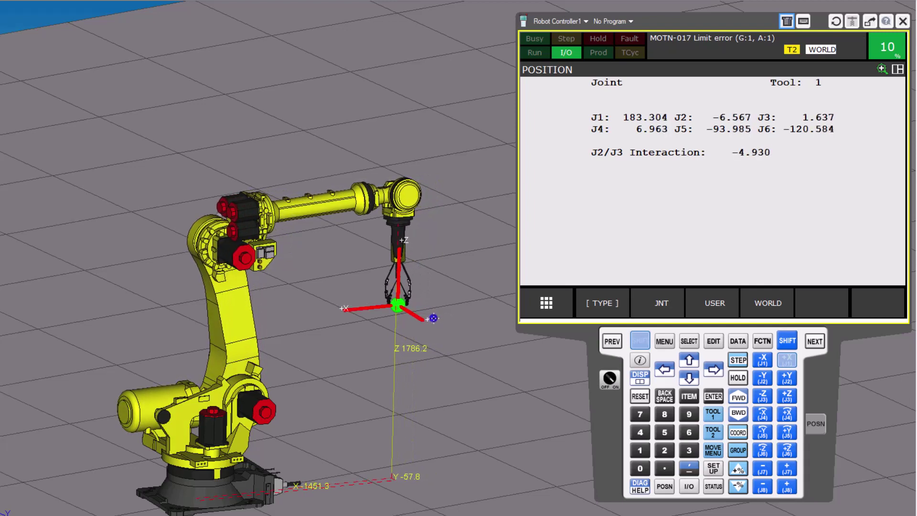
pyautogui.click(762, 371)
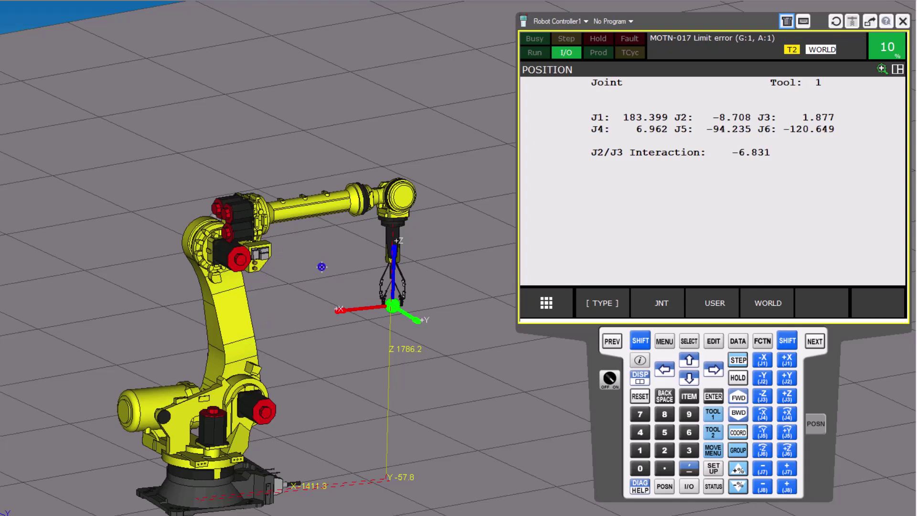
pyautogui.click(771, 357)
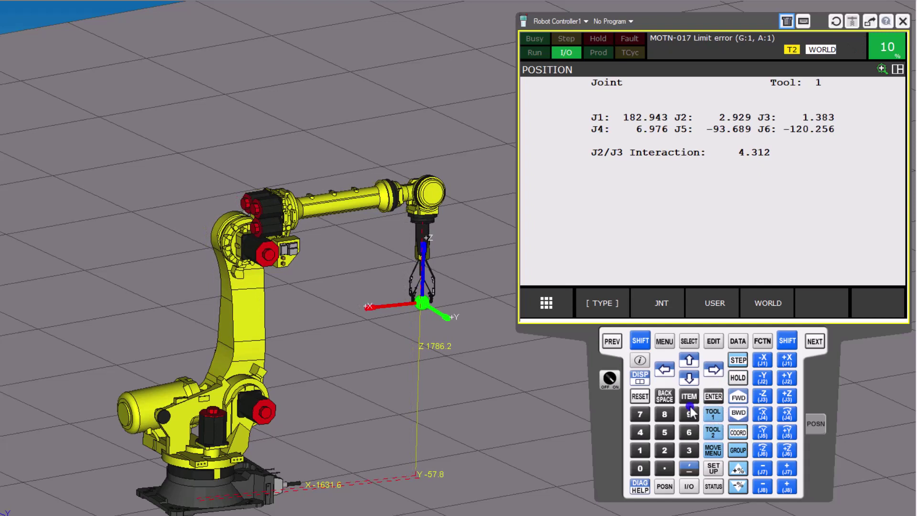
# Jog the robot further in World −X to about X −1749.
pyautogui.click(660, 370)
pyautogui.click(763, 360)
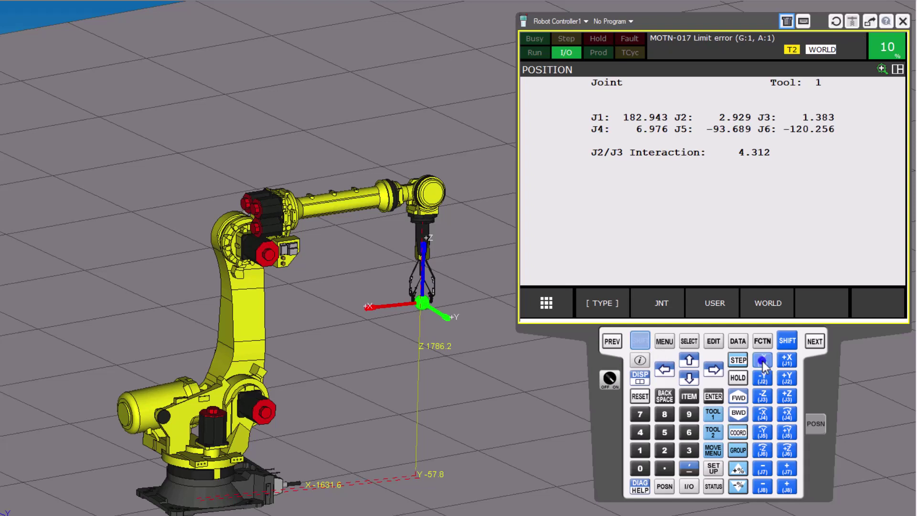
pyautogui.click(785, 362)
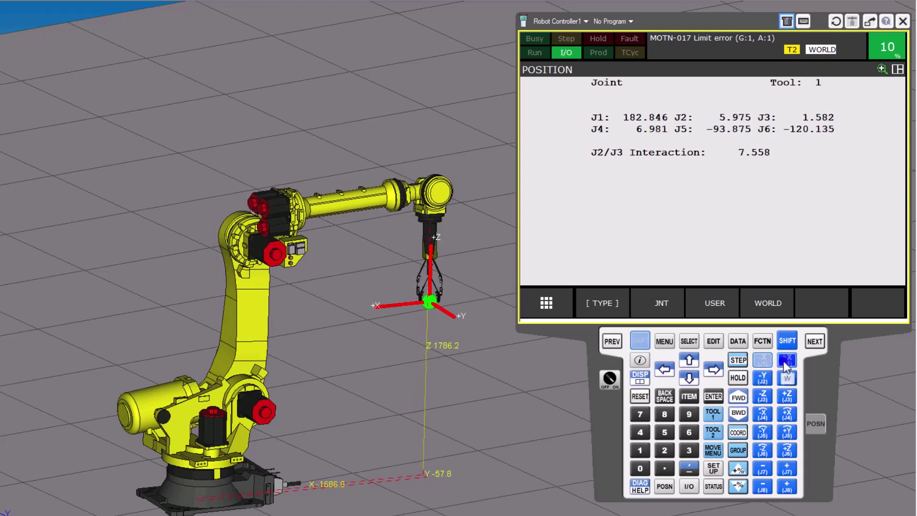
pyautogui.click(640, 342)
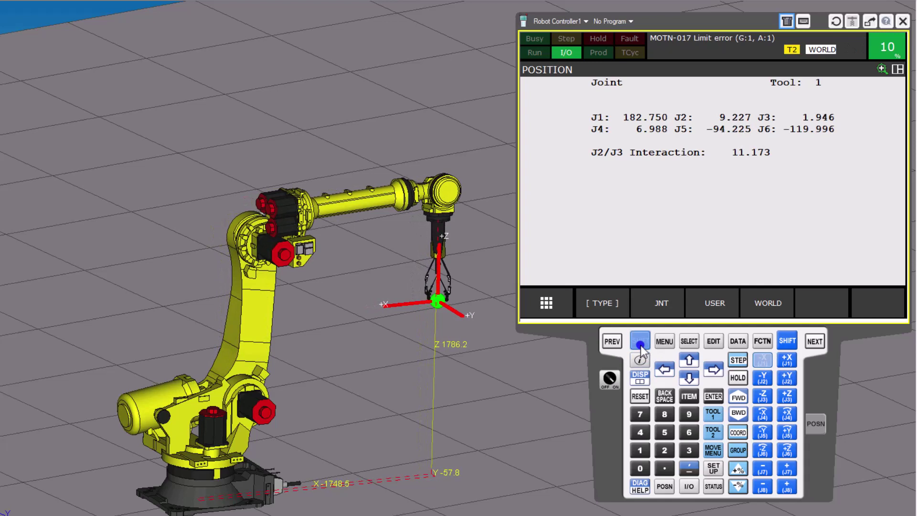
# Jog the robot further in World −X to about X −1785.
pyautogui.click(736, 391)
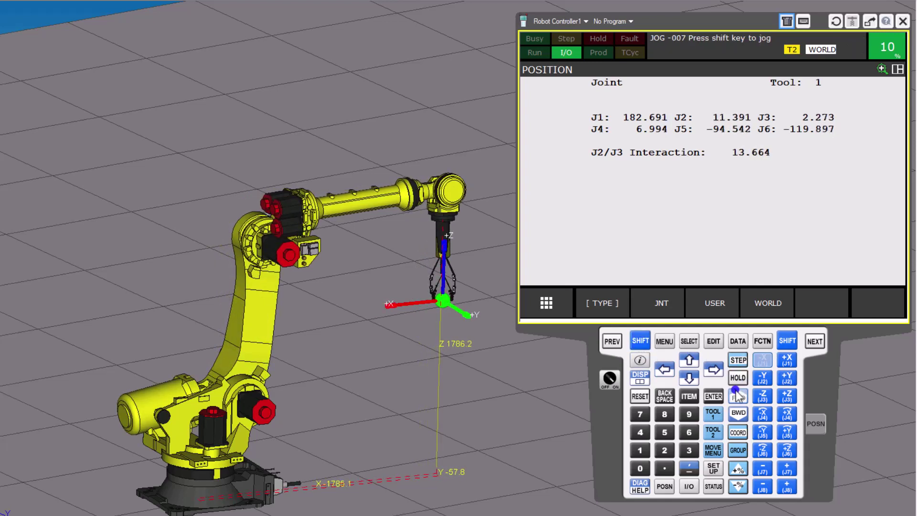
pyautogui.click(787, 364)
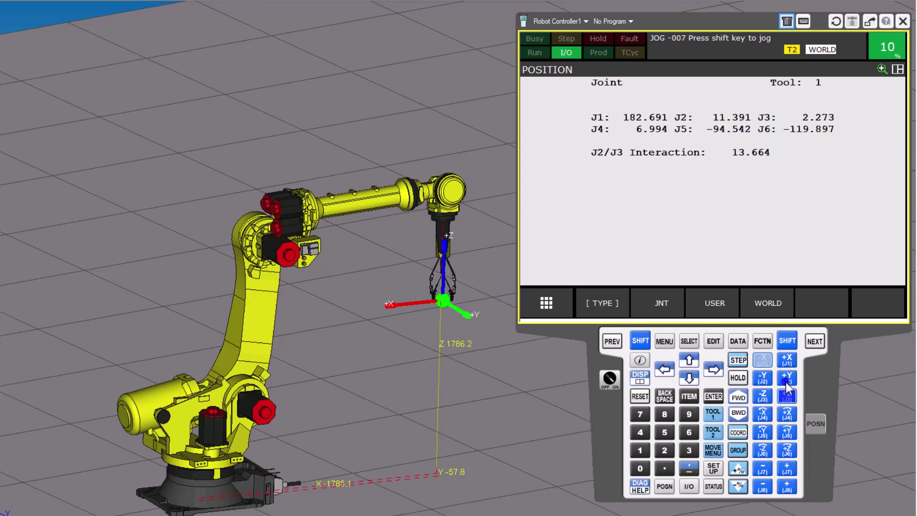
pyautogui.click(762, 360)
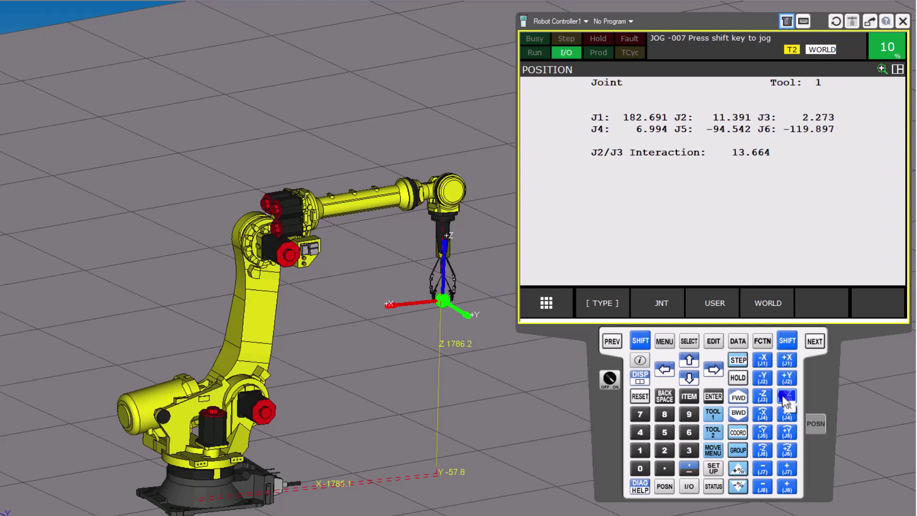
# Jog the robot in World +Y to about Y 604 while raising the speed override to 50%, then in −Y to about Y 207.
pyautogui.click(786, 382)
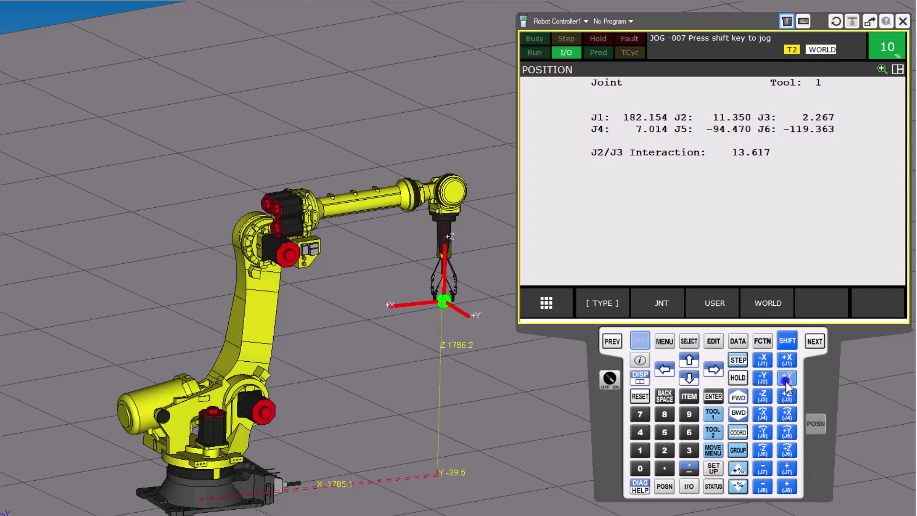
pyautogui.click(738, 470)
pyautogui.click(738, 469)
pyautogui.click(738, 470)
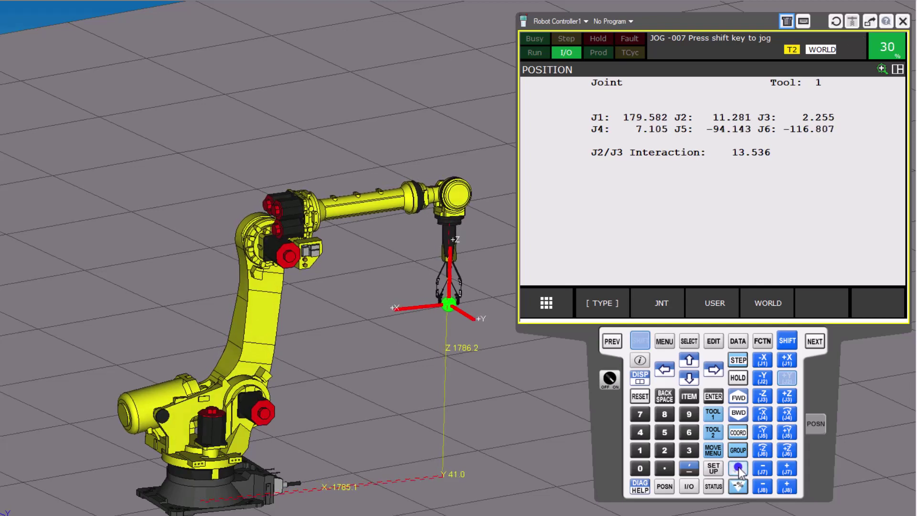
pyautogui.click(738, 469)
pyautogui.click(738, 470)
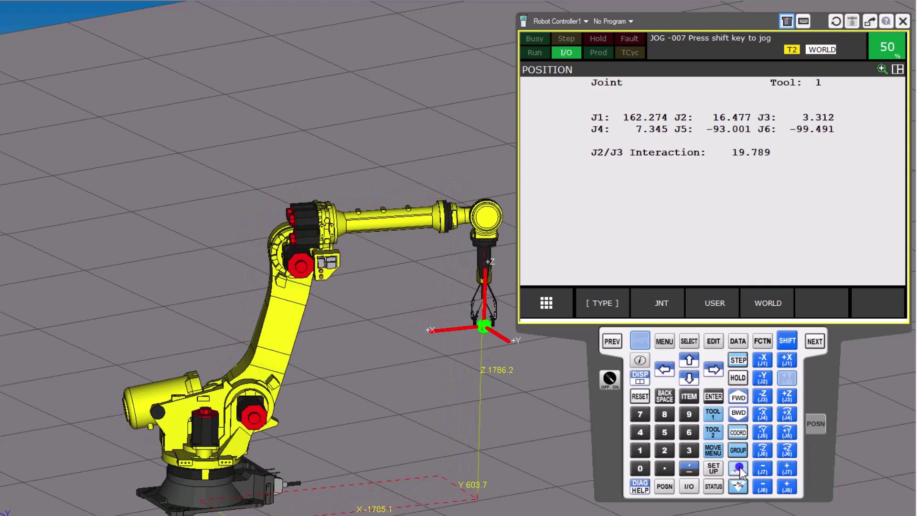
pyautogui.click(787, 378)
pyautogui.click(763, 378)
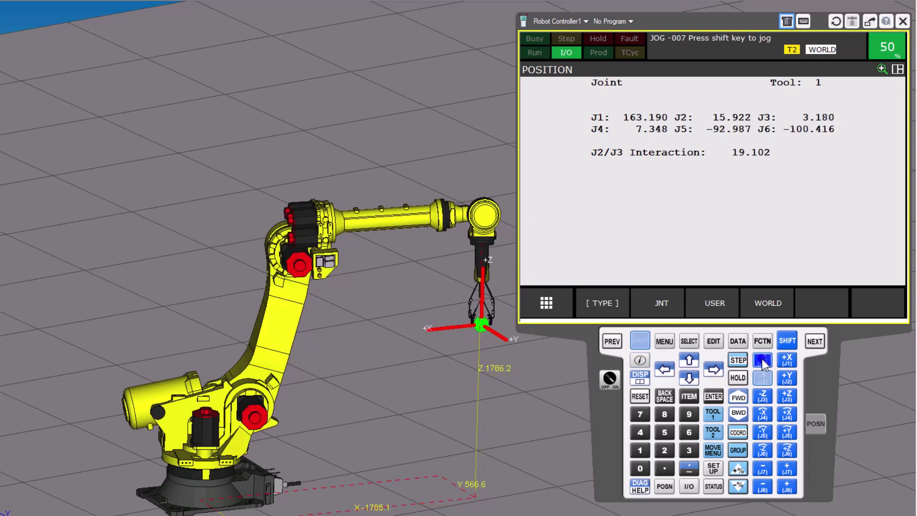
pyautogui.click(763, 379)
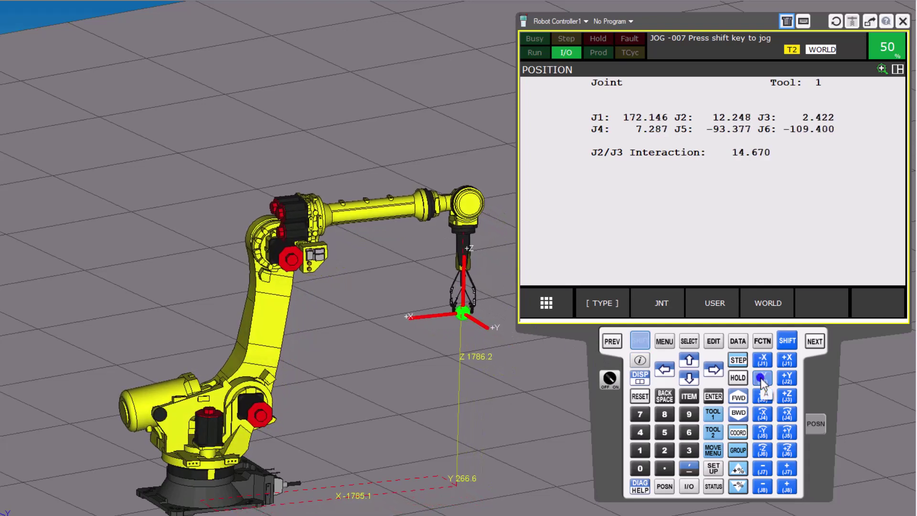
# Jog the robot down in World −Z to about Z 1083, then up in +Z to about Z 1623.
pyautogui.click(762, 398)
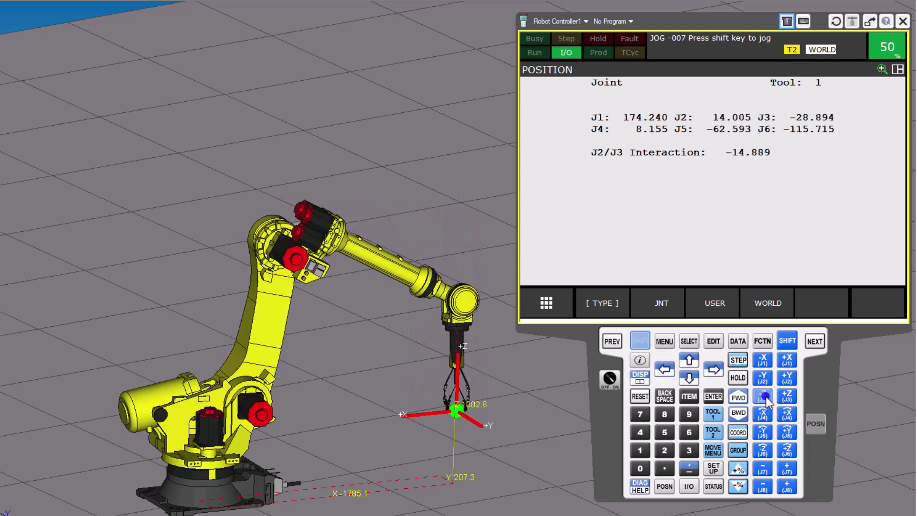
pyautogui.click(786, 396)
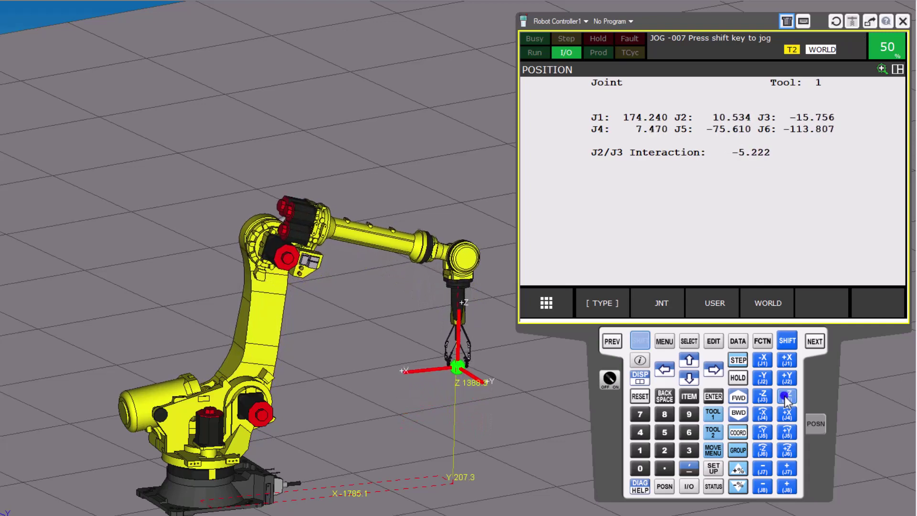
# Switch the jog coordinates to Joint, then jog J3 in the positive direction to about 3.5° and in the negative direction to about −3.5°.
pyautogui.click(738, 433)
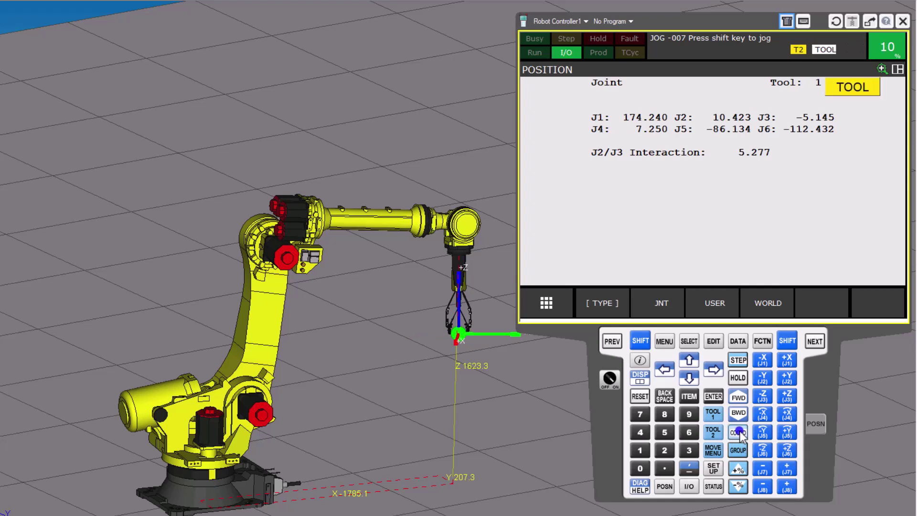
pyautogui.click(737, 432)
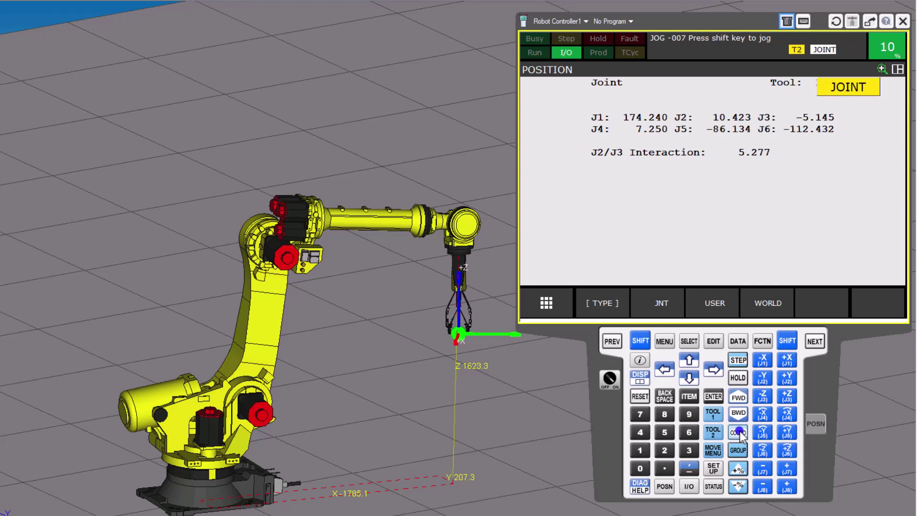
pyautogui.click(787, 397)
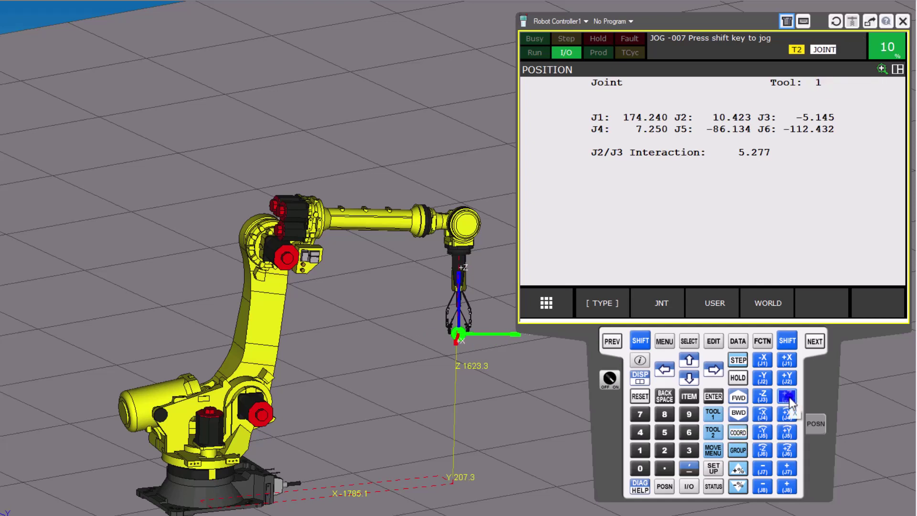
pyautogui.press('shift')
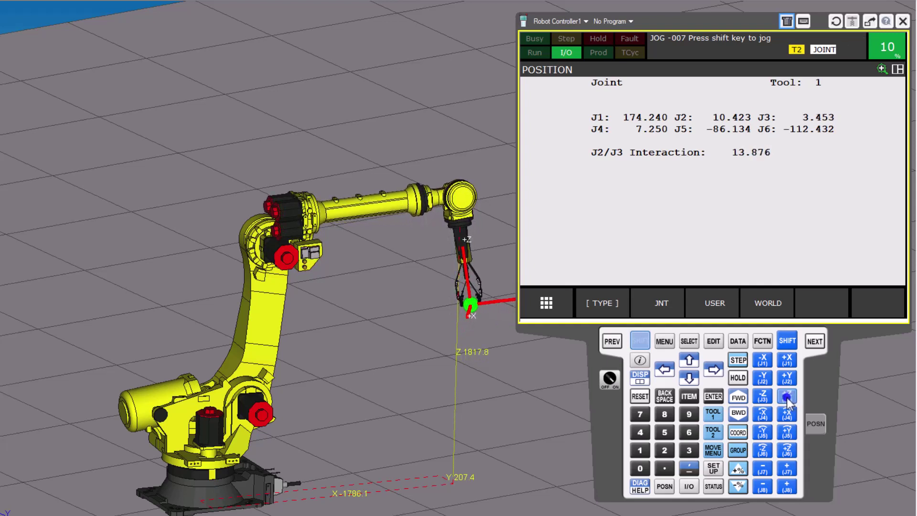
pyautogui.moveTo(787, 404); pyautogui.dragTo(767, 403)
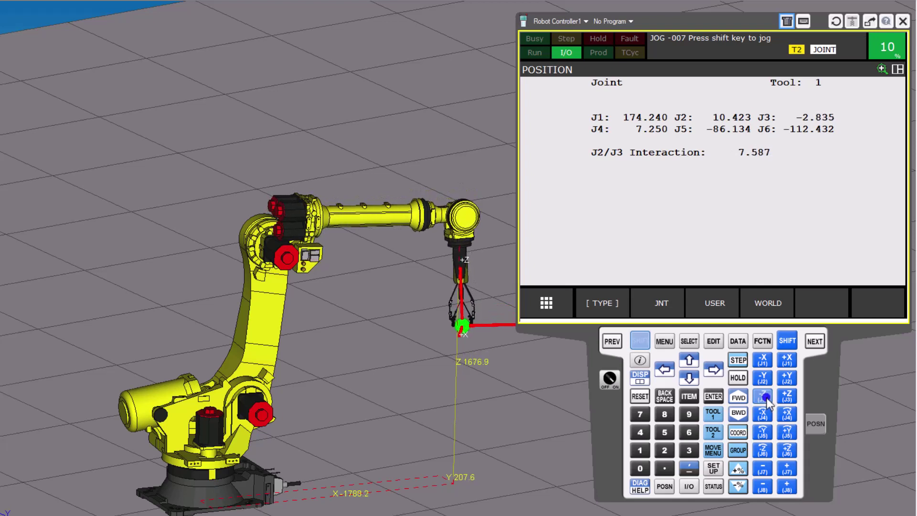
pyautogui.moveTo(767, 404); pyautogui.dragTo(764, 407)
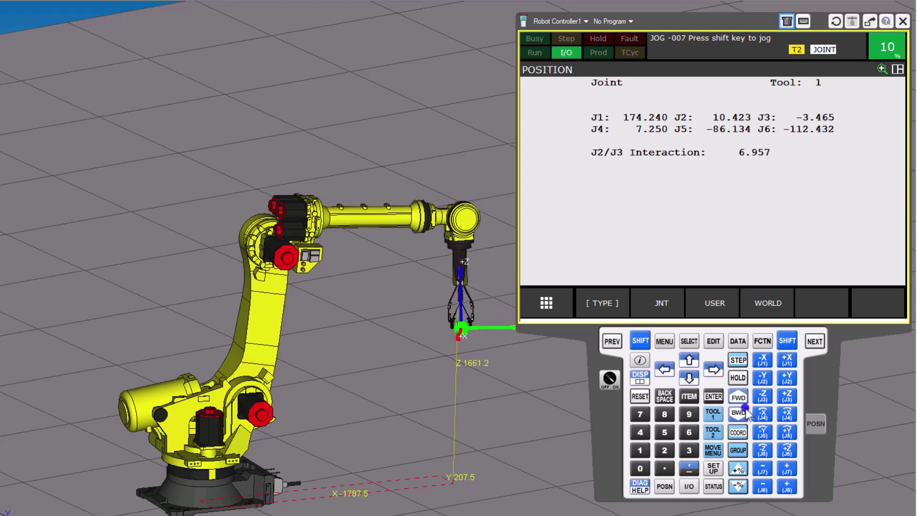
# Switch the jog coordinates to World and jog the robot in +Z to about Z 2079, raising the speed override to 40%.
pyautogui.click(738, 432)
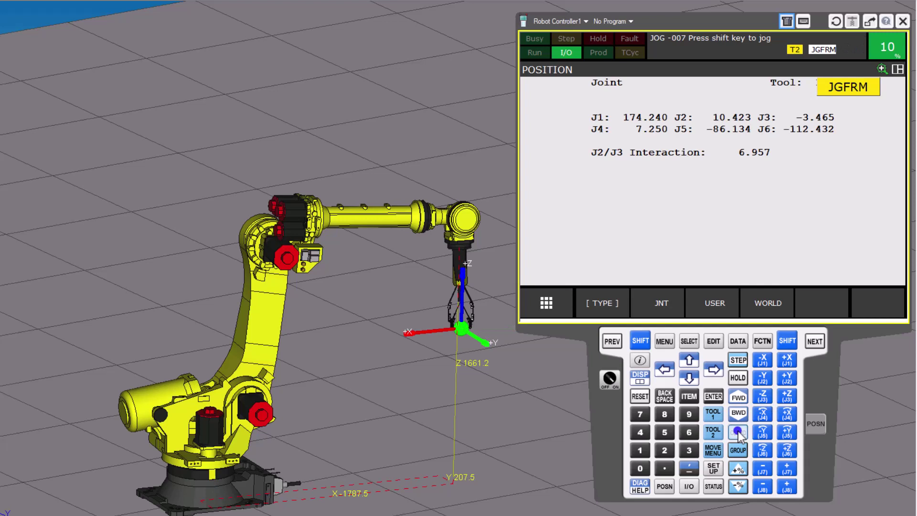
pyautogui.click(739, 433)
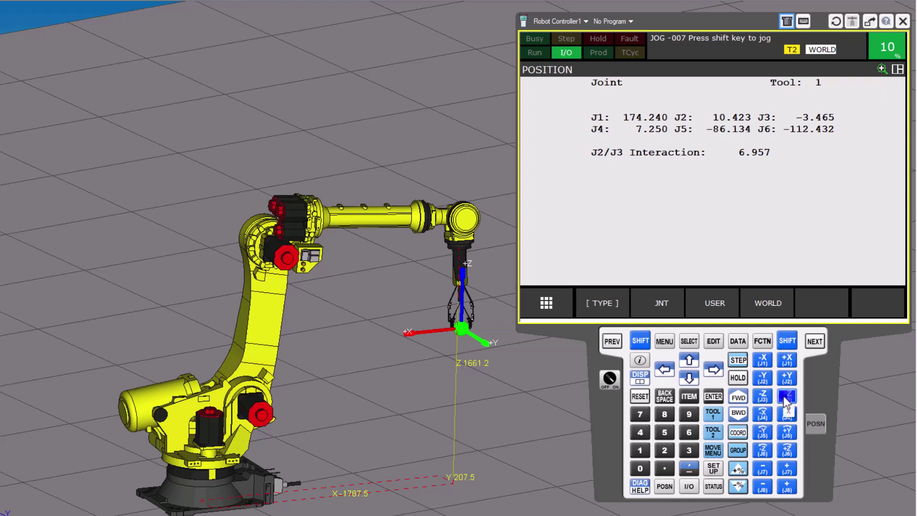
pyautogui.moveTo(787, 403); pyautogui.dragTo(786, 400)
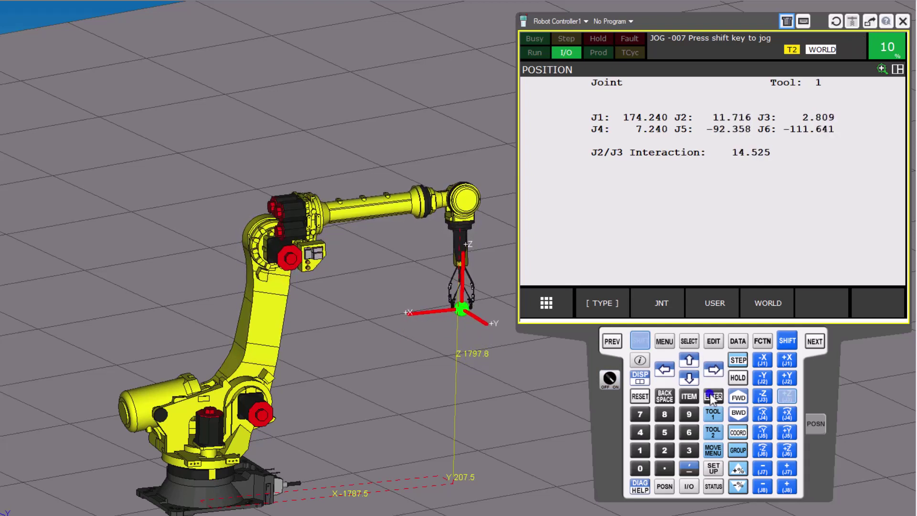
pyautogui.click(735, 469)
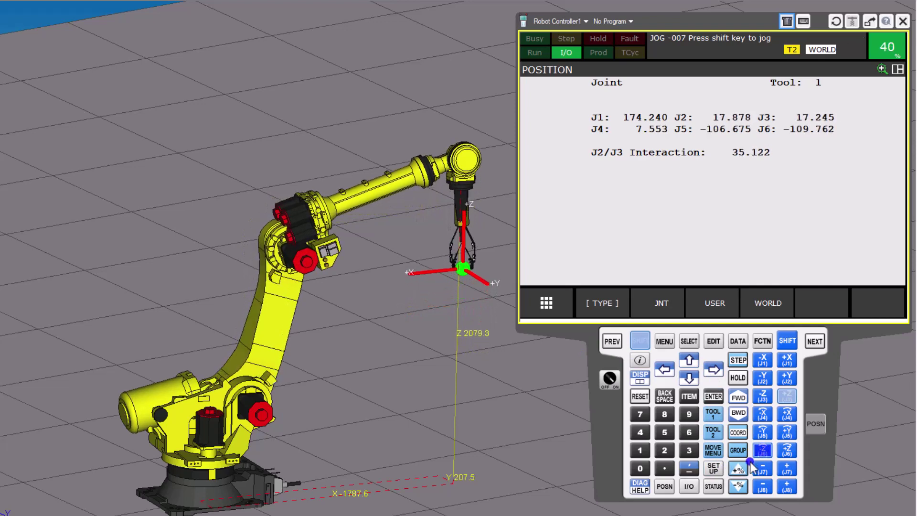
# Jog the robot down in World −Z, then along the other World axes to about X −1633, Y −63, Z 1631.
pyautogui.moveTo(787, 400); pyautogui.dragTo(762, 398)
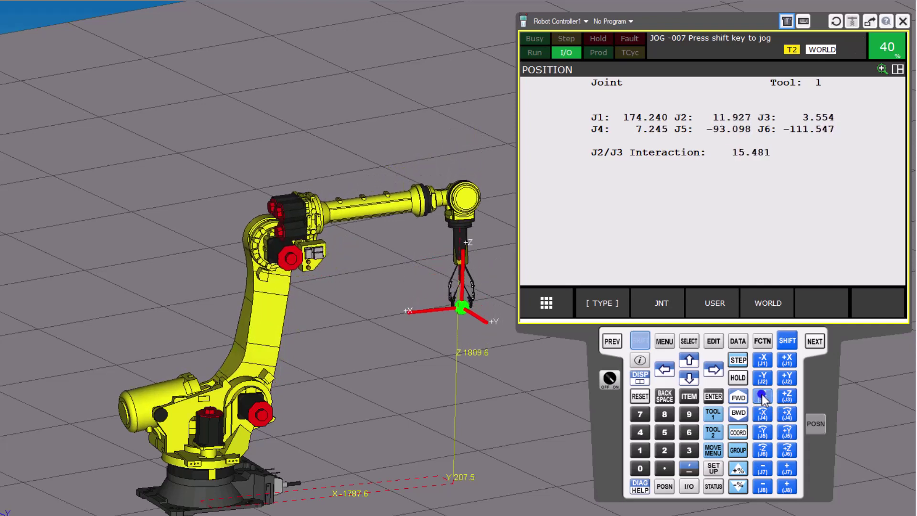
pyautogui.moveTo(763, 398); pyautogui.dragTo(790, 360)
pyautogui.click(712, 371)
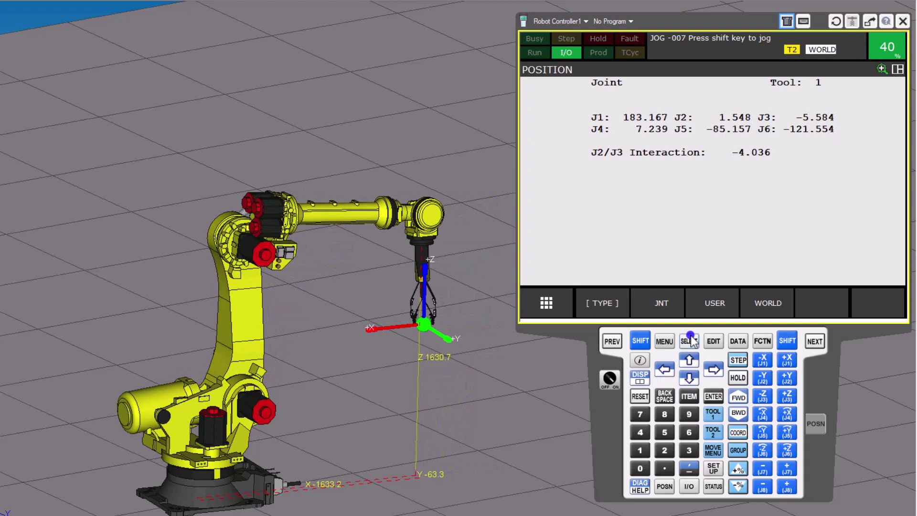